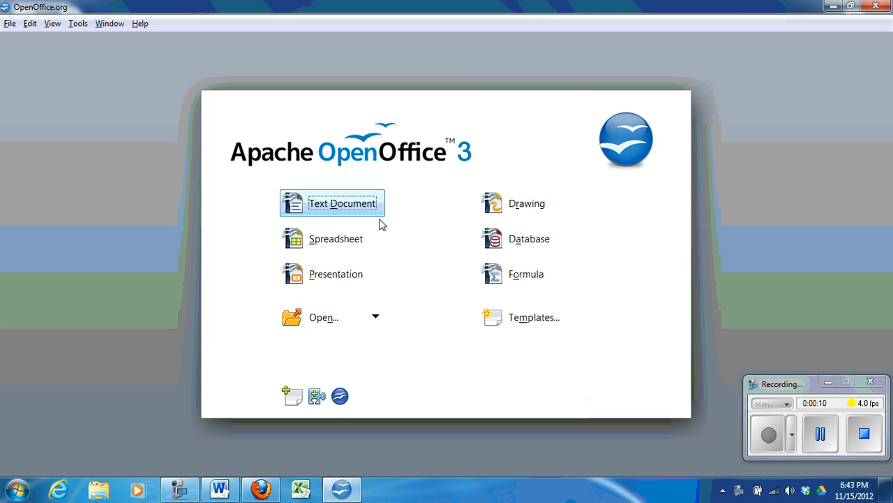
- Create a new blank spreadsheet
click(326, 243)
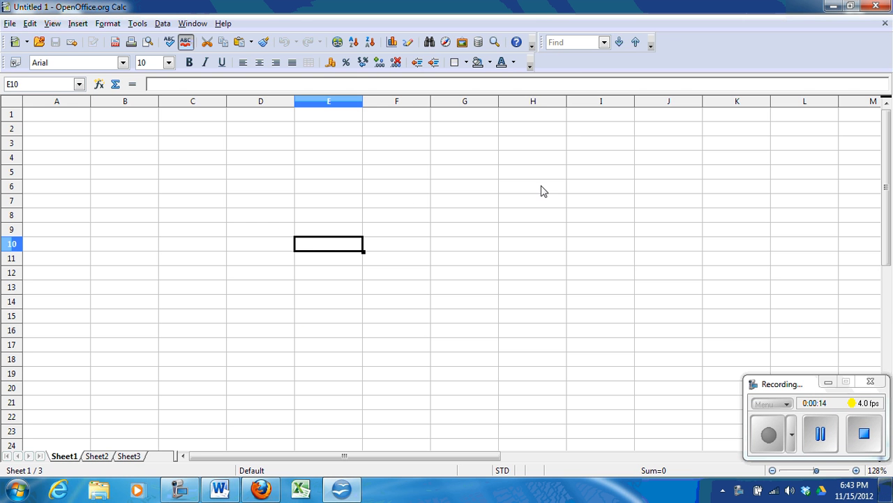
click(357, 216)
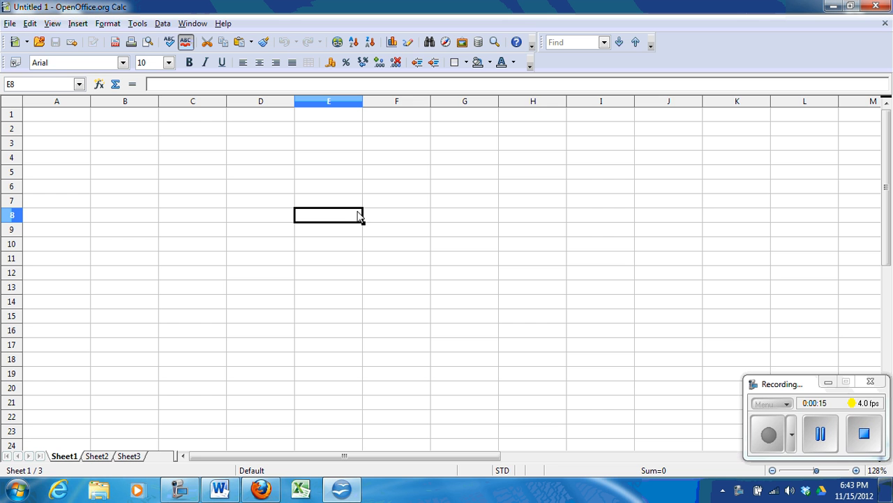
click(828, 384)
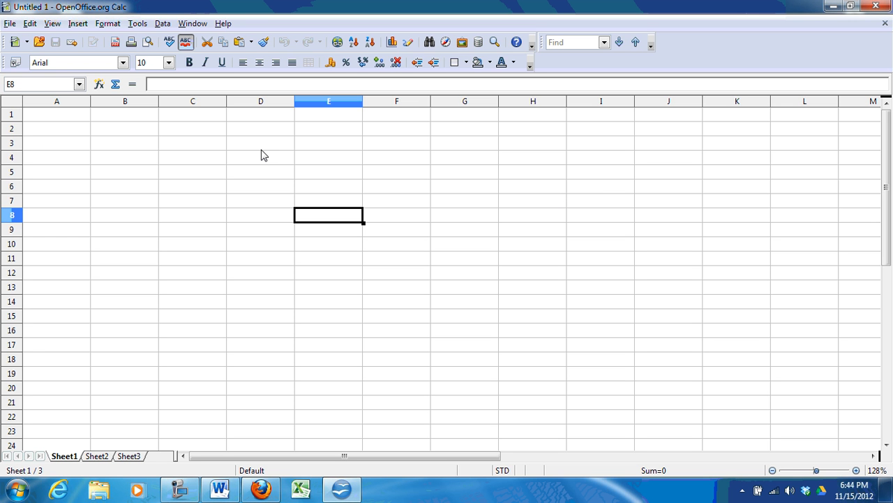
- Enter the labels abc, def and ghi in cells A1, B1 and C1
click(54, 117)
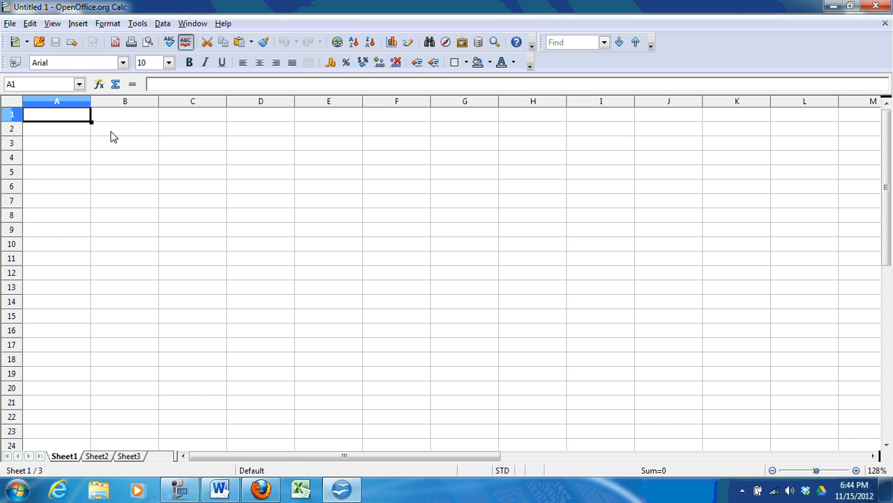
text(abc)
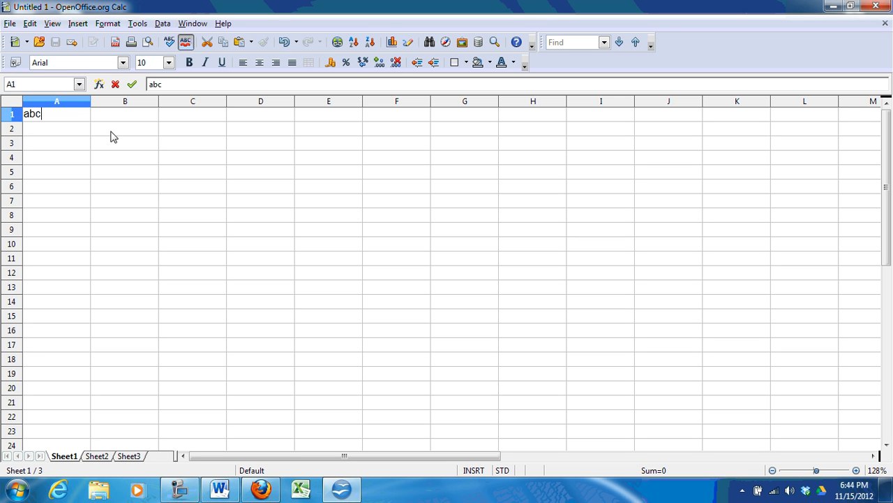
key(Tab)
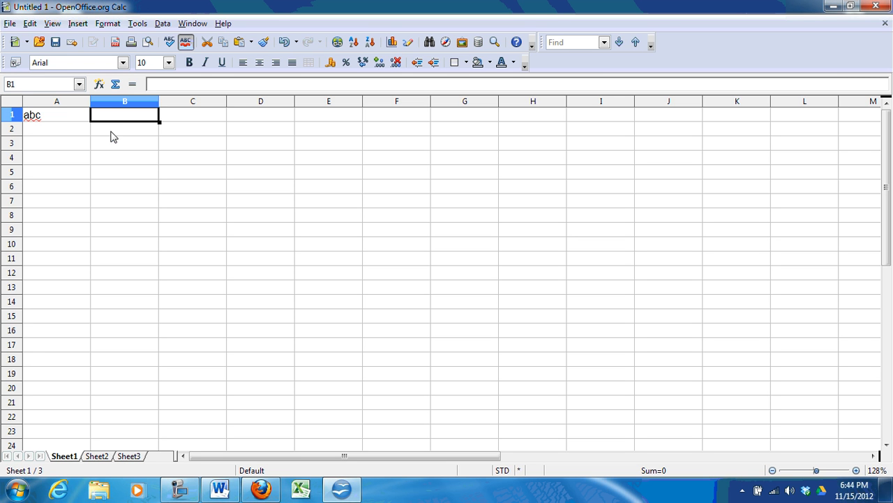
text(def)
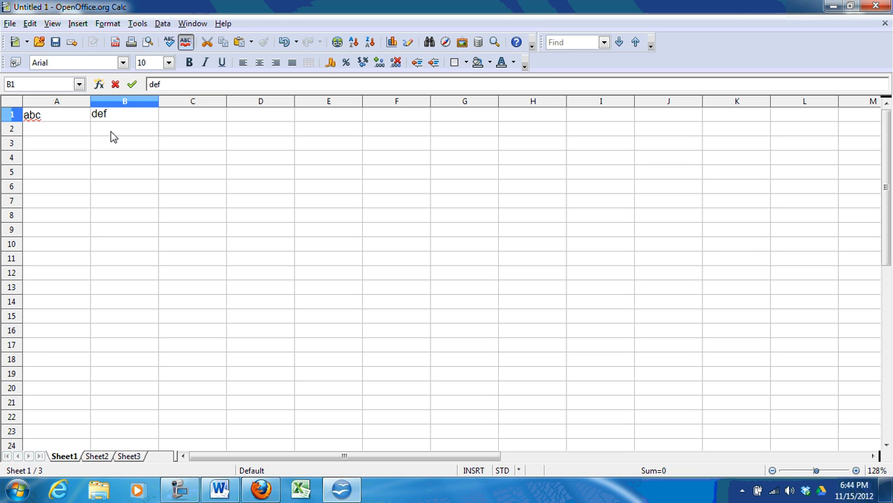
key(Tab)
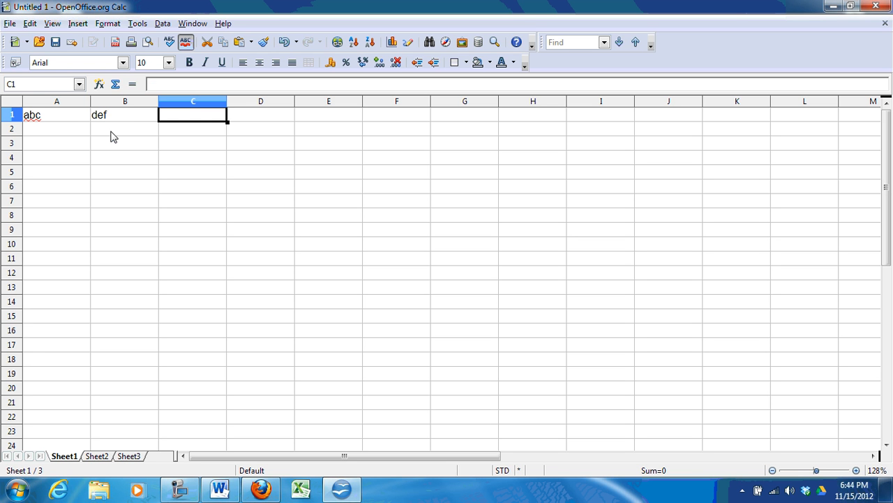
text(ghi)
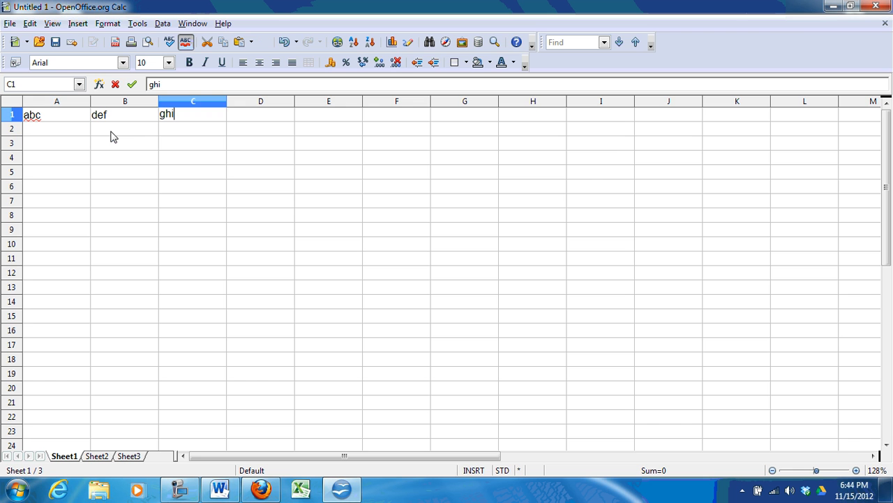
key(Return)
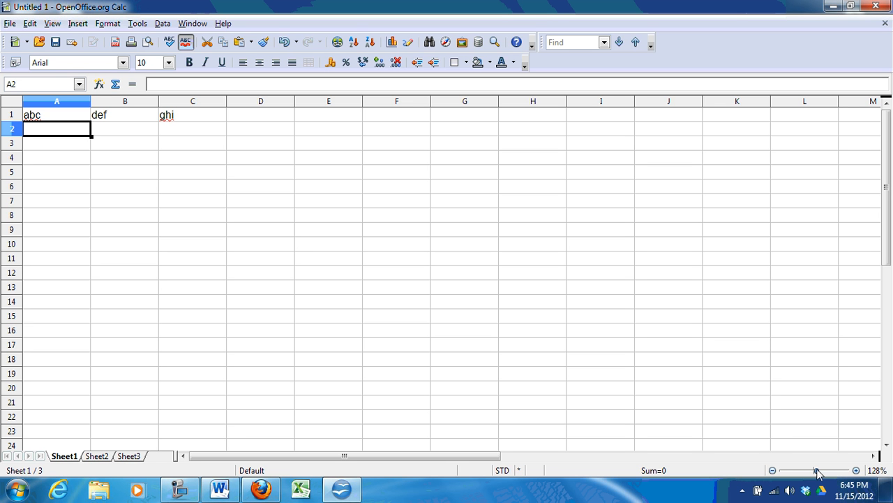
- Enlarge the sheet view to 153% zoom
click(856, 470)
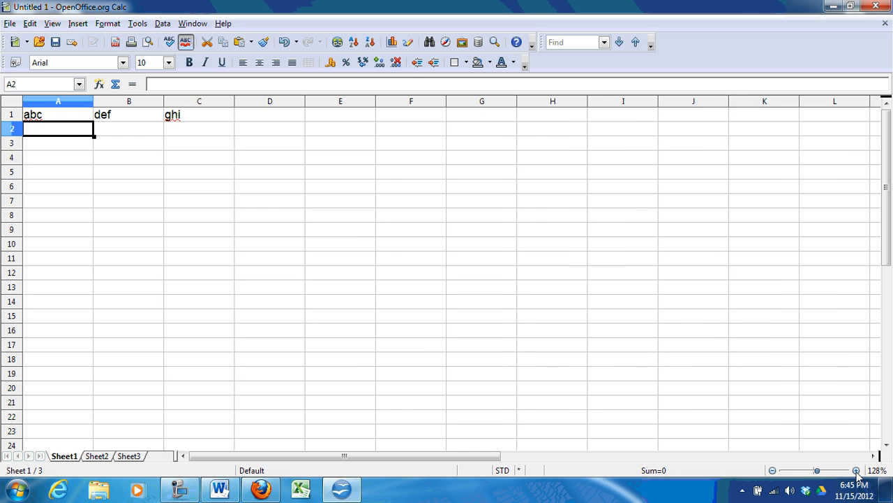
click(856, 469)
click(857, 470)
click(856, 470)
click(856, 469)
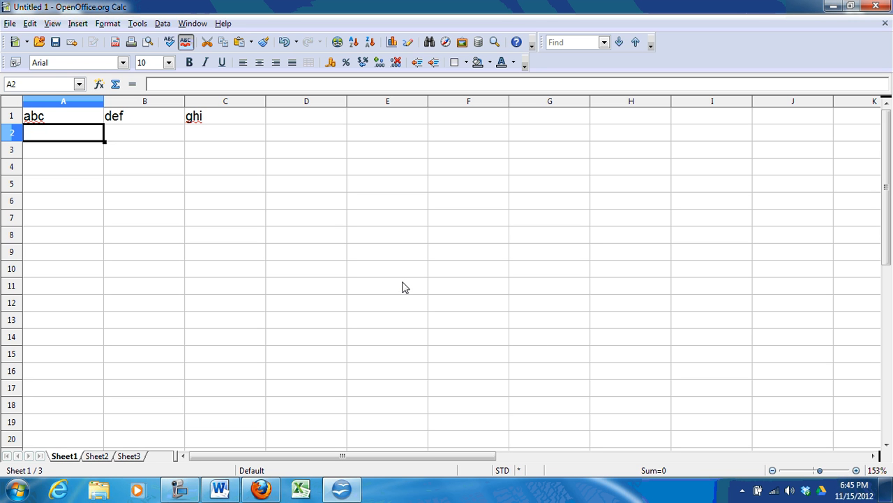
- Bring up the PDF export dialog for the spreadsheet and dismiss it without exporting
click(115, 43)
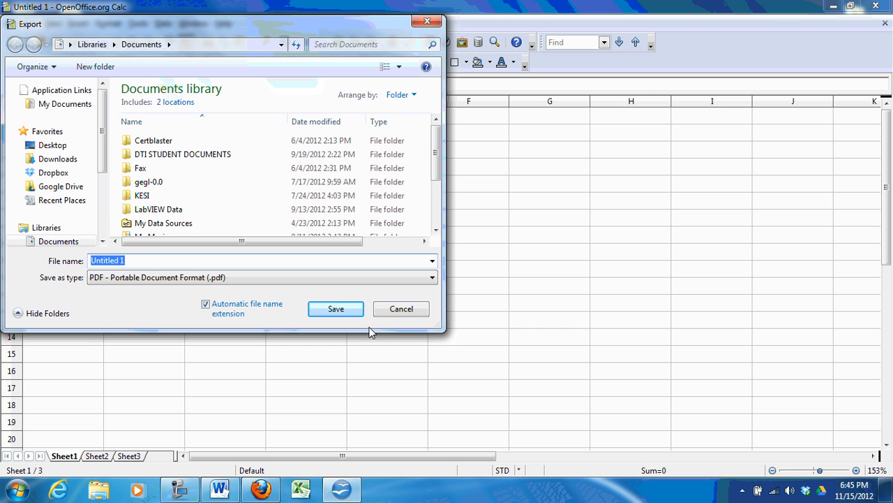
click(400, 308)
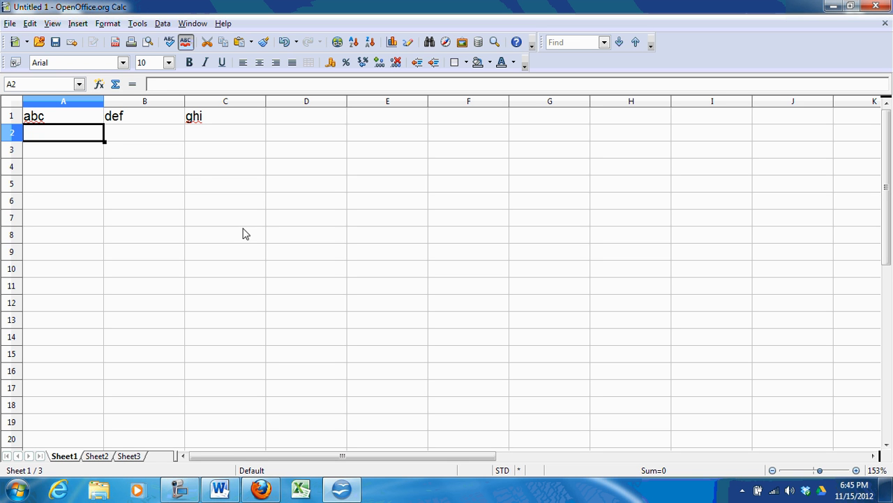
- Enter the year 2013 in cell A3
click(70, 155)
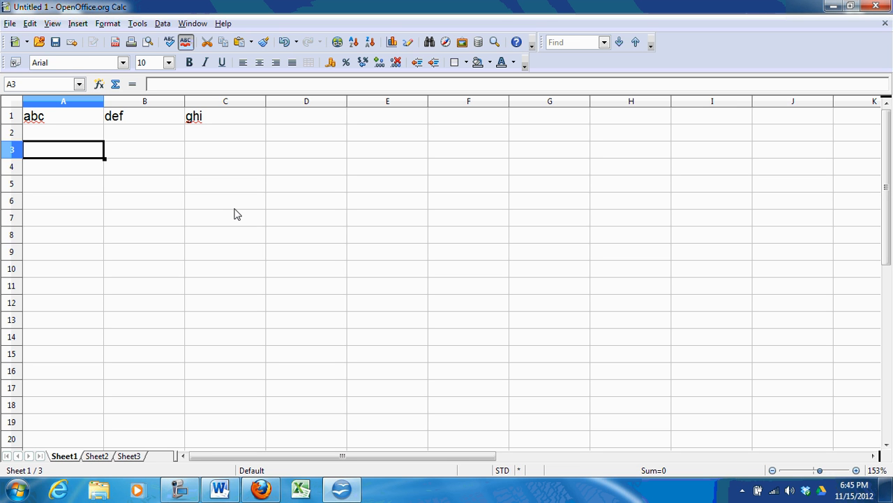
text(2013)
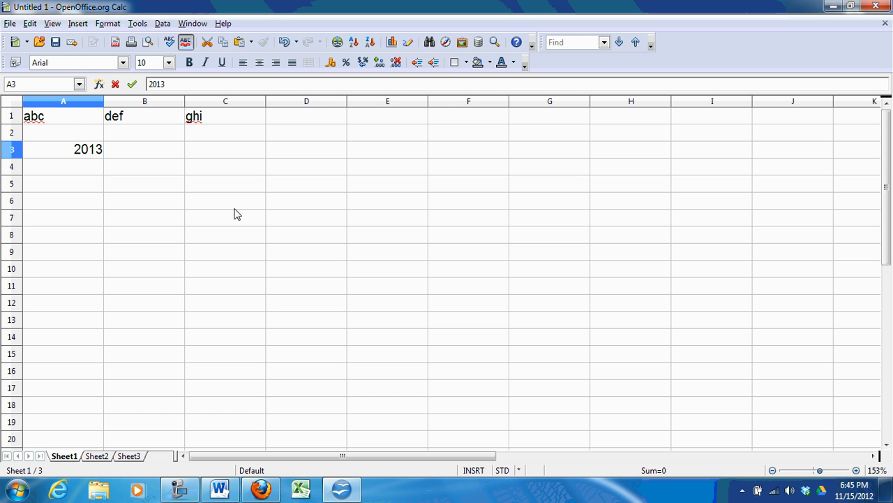
key(Return)
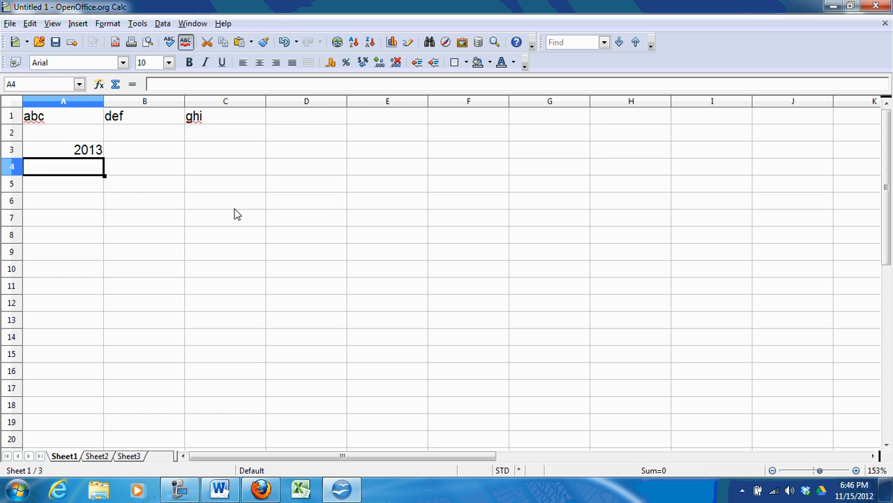
- Enter the formula =eastersunday(A3) in cell A4 to calculate the Easter date for the year in A3
text(=)
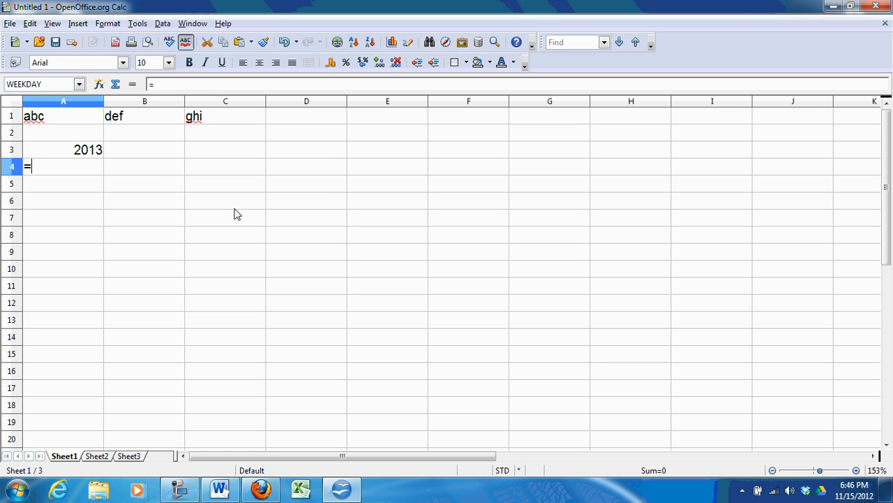
text(e)
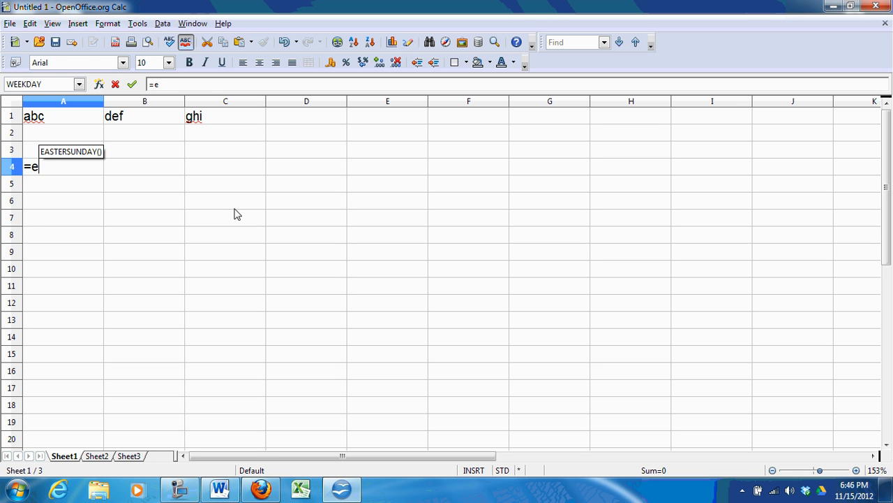
text(astersunday)
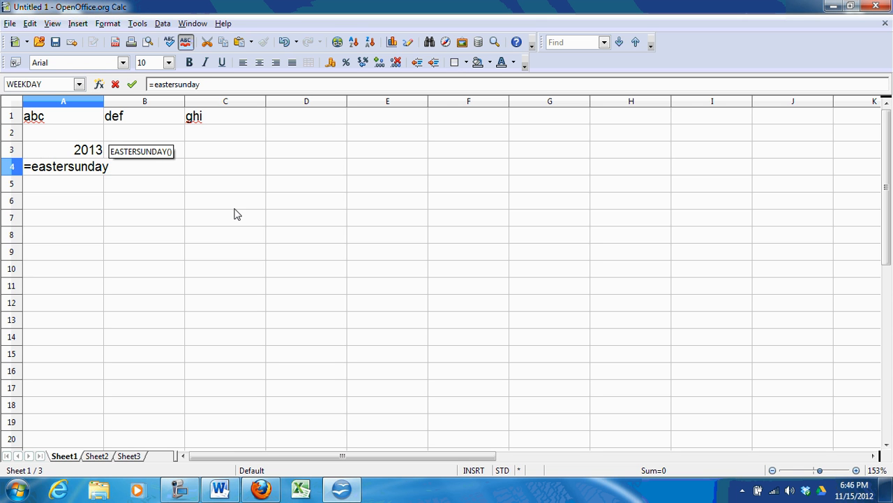
text(()
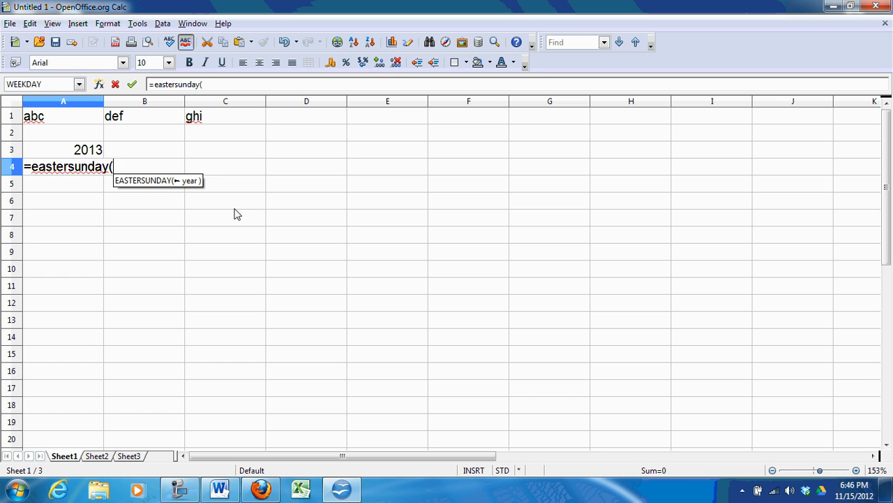
click(89, 152)
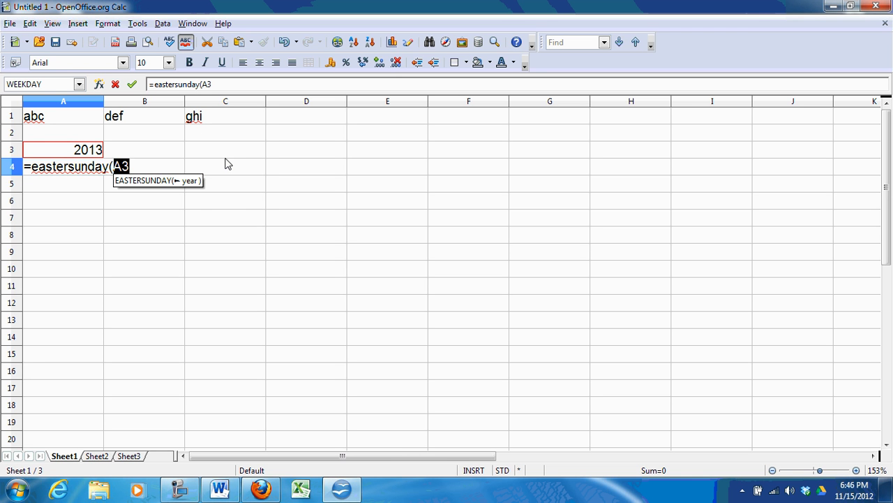
text())
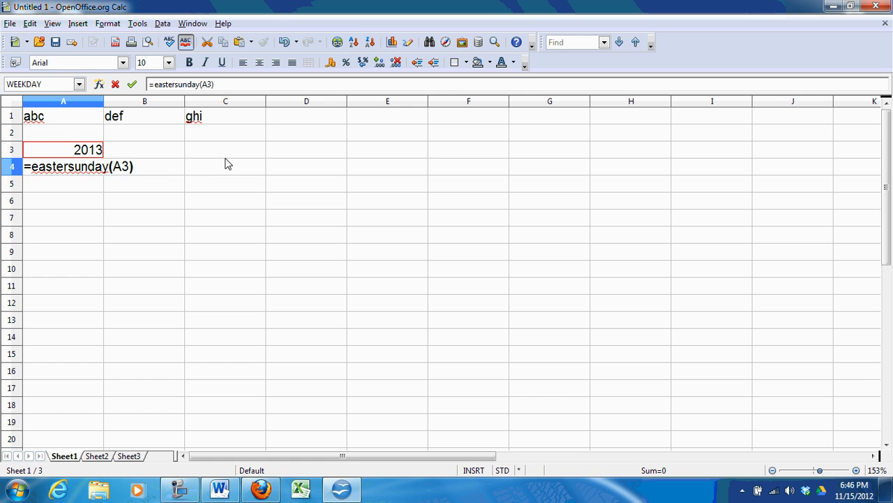
key(Return)
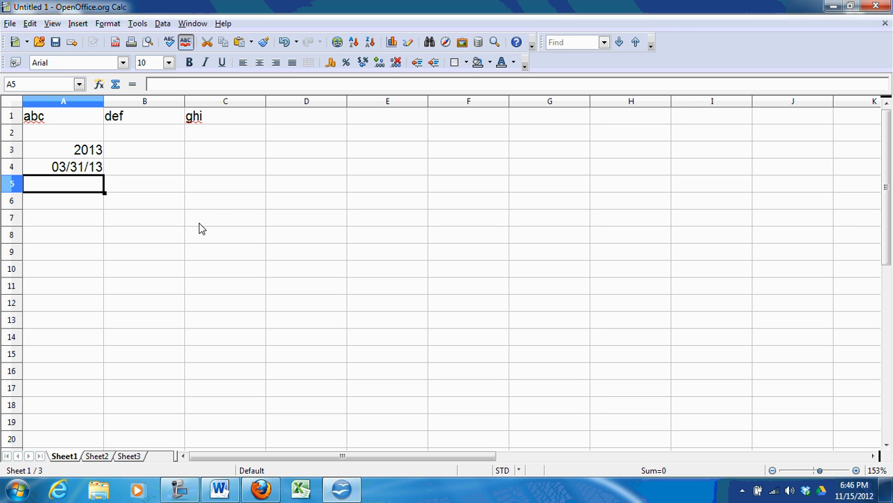
- Save the spreadsheet as Demo in ODF Spreadsheet (.ods) format in the OpenOffice files folder
click(9, 25)
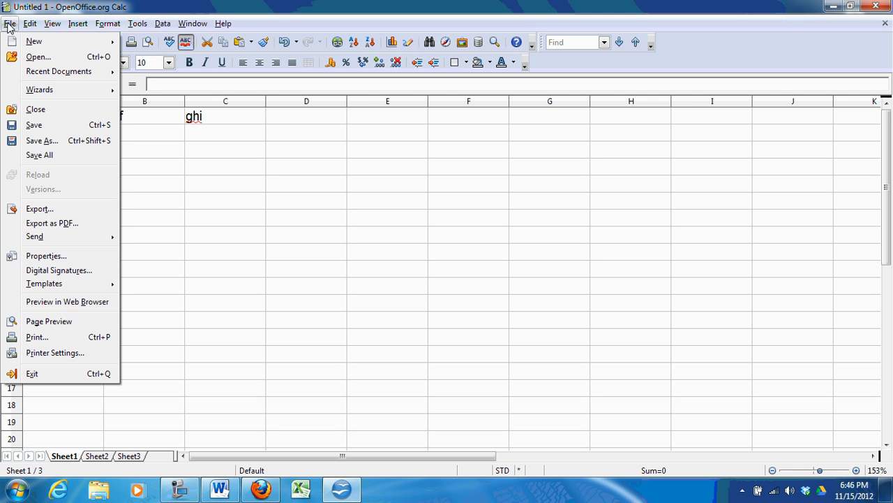
click(23, 124)
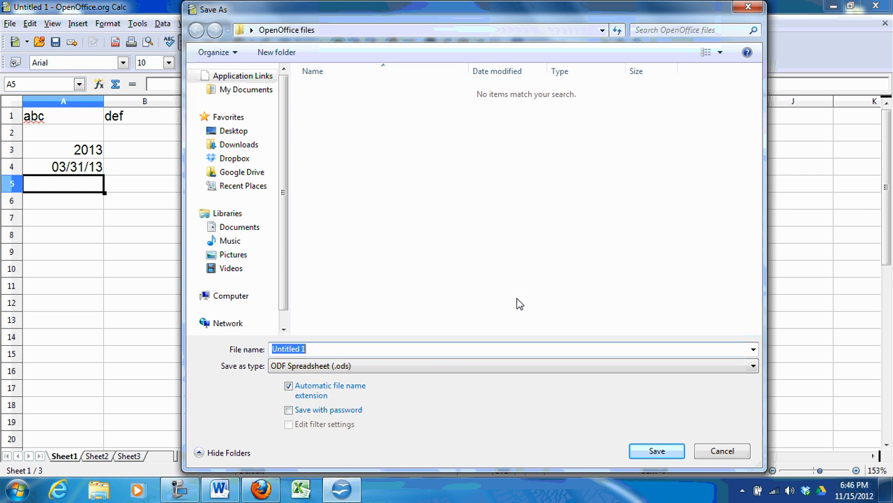
text(Demo)
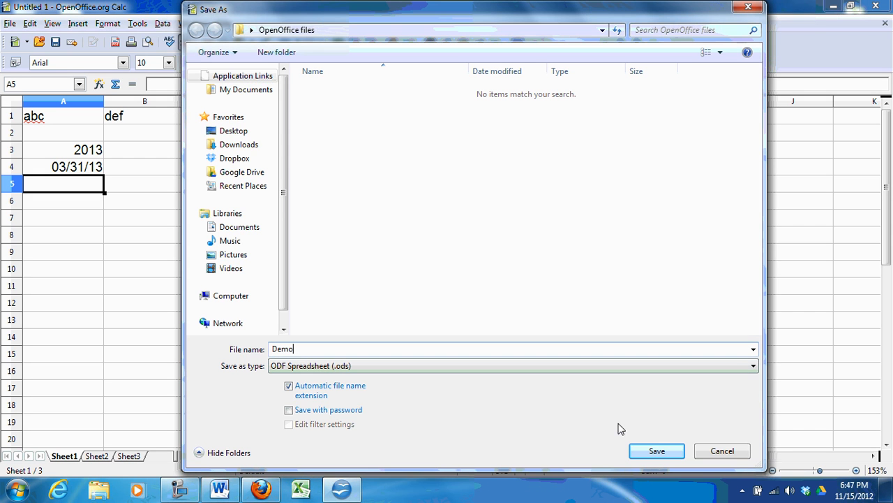
click(641, 454)
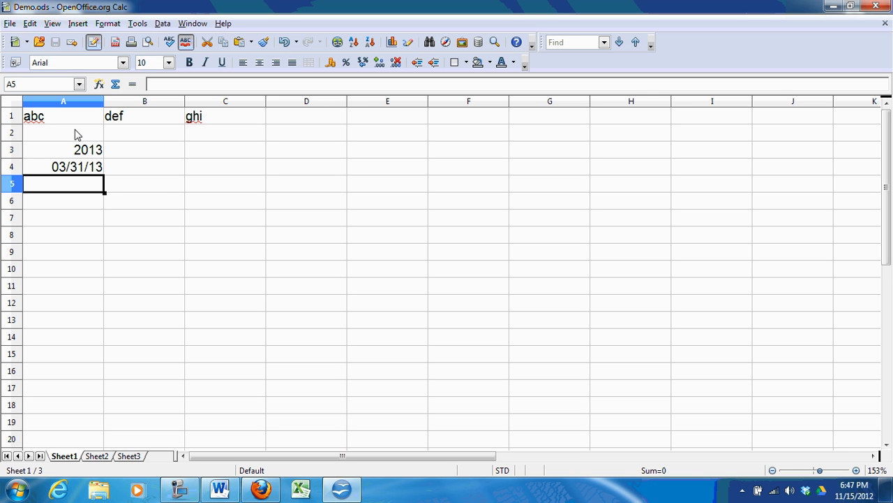
- Save a copy of Demo in Microsoft Excel 97/2000/XP (.xls) format, keeping the current format, and close the document
click(11, 23)
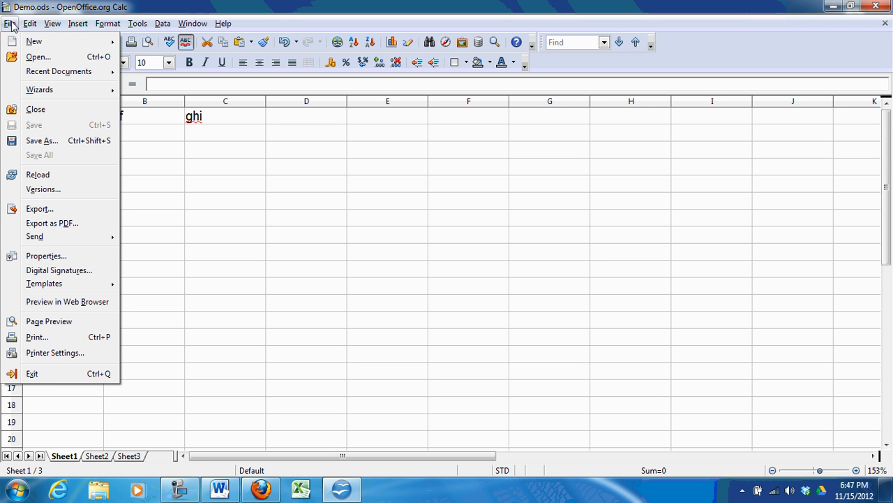
click(31, 141)
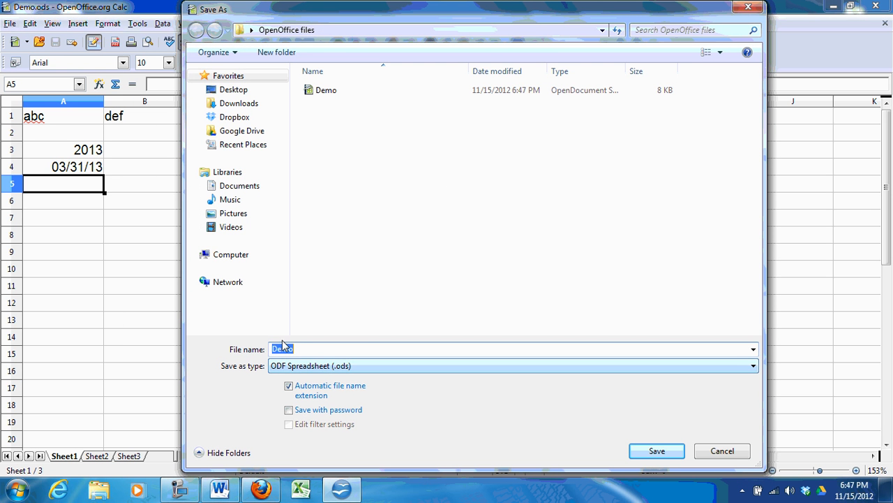
click(753, 367)
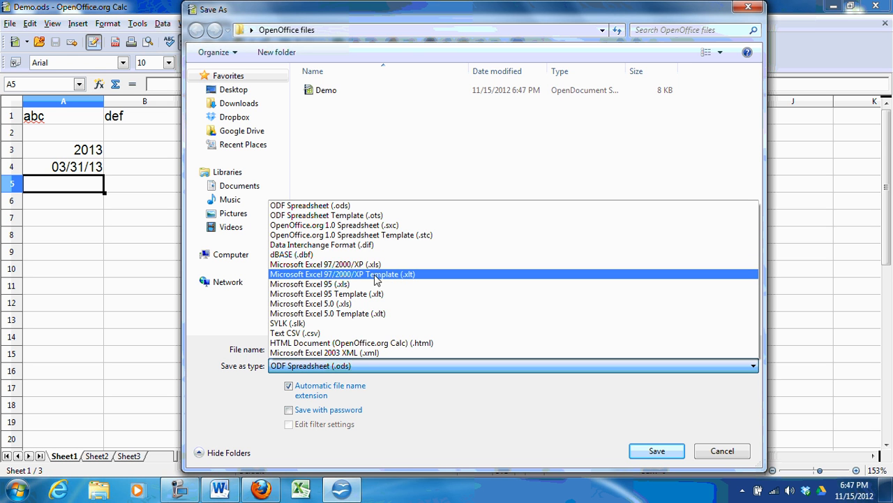
click(337, 266)
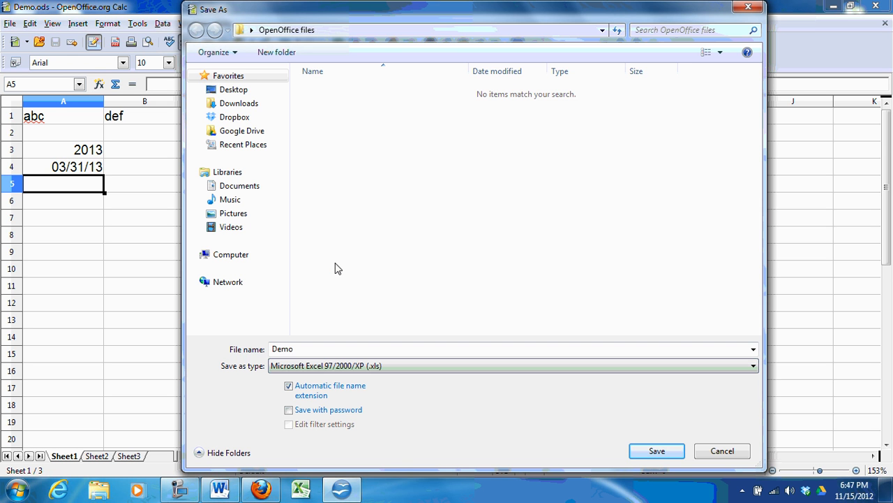
click(656, 452)
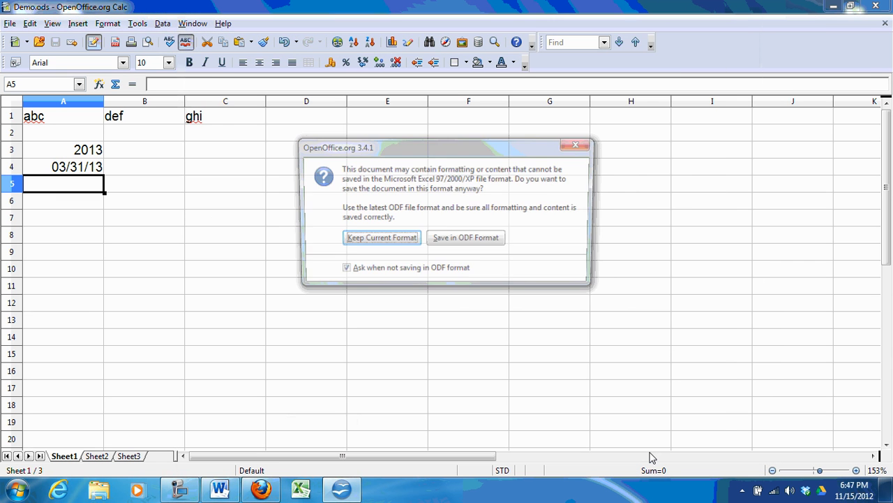
click(364, 246)
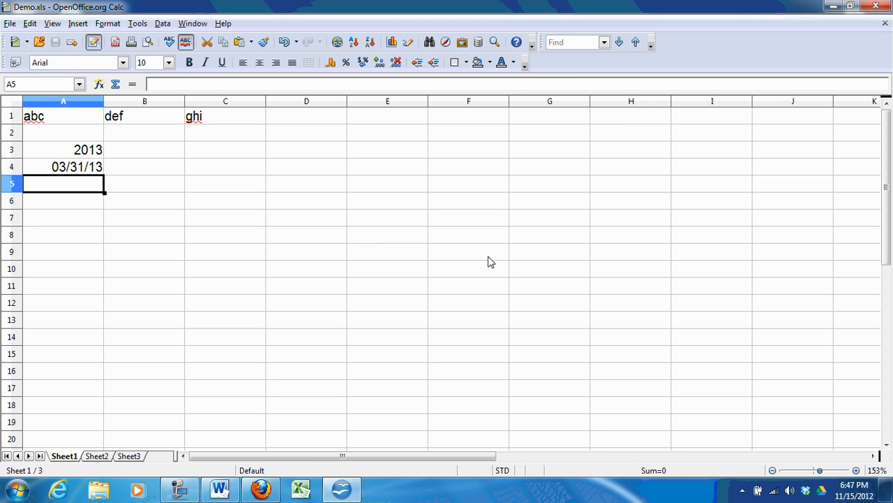
click(885, 26)
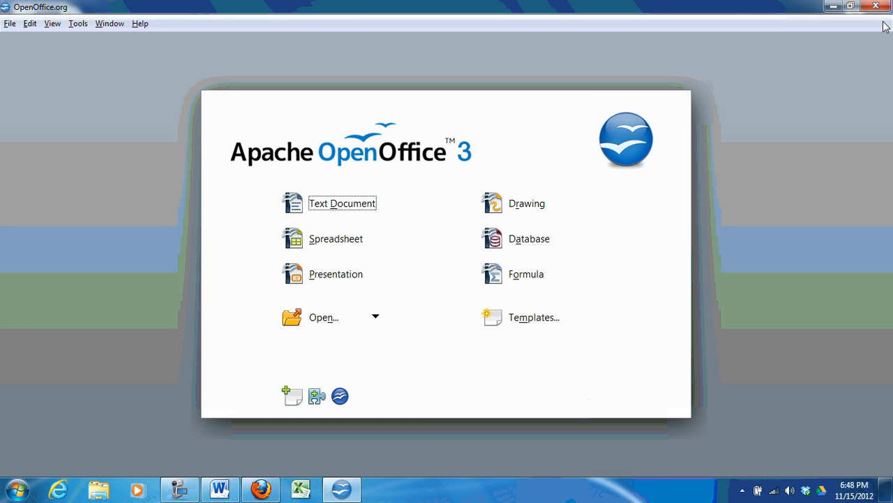
- Exit the OpenOffice start window, view the Demo OpenDocument spreadsheet from the desktop's OpenOffice files folder, and close it
click(878, 7)
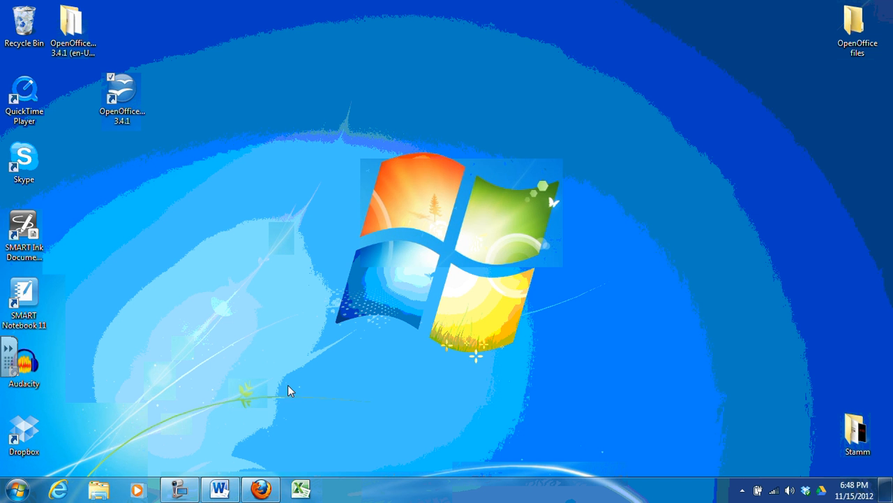
double_click(856, 29)
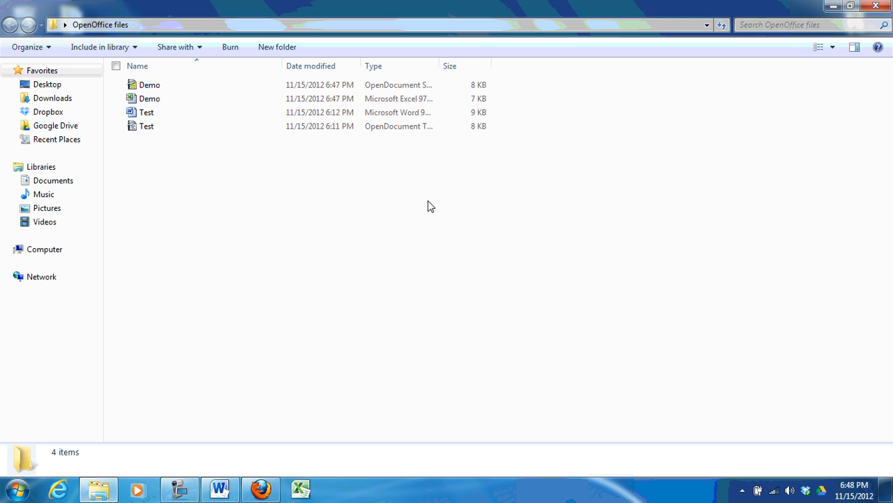
click(145, 90)
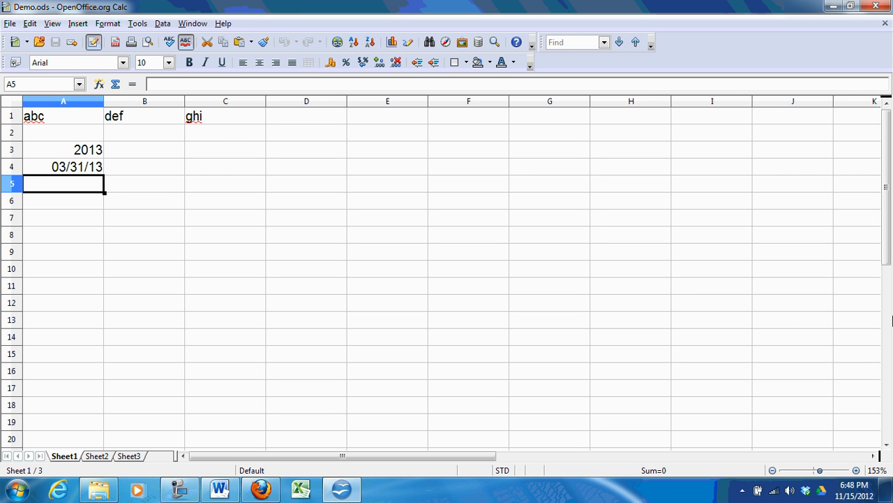
click(877, 7)
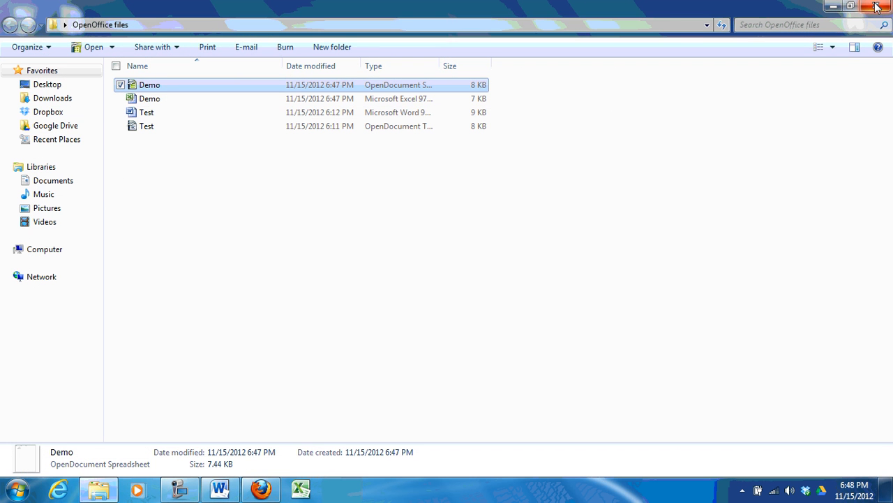
- Open the Demo Excel 97-2003 file in Microsoft Excel, inspect the formula in cell A4, and close the workbook without saving changes
double_click(151, 100)
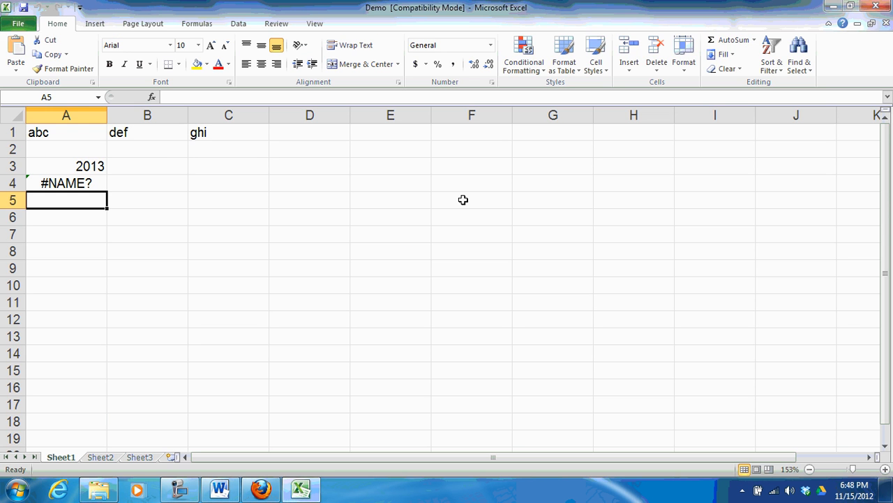
click(94, 184)
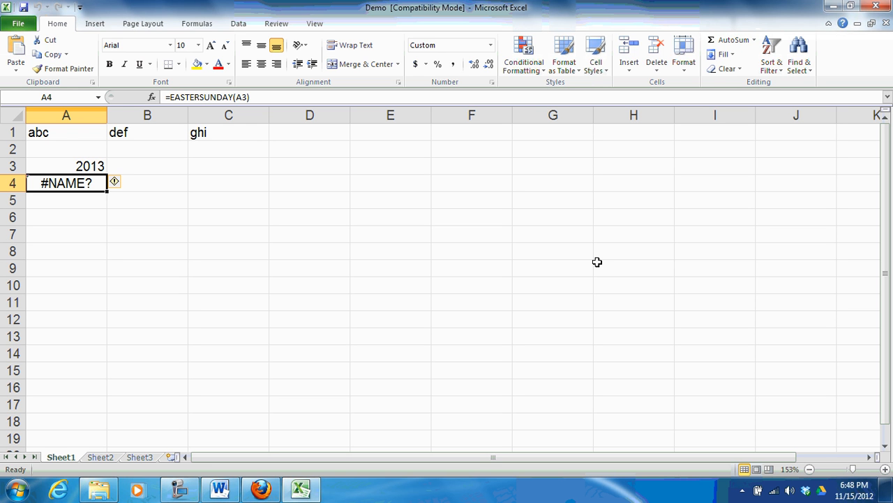
click(876, 6)
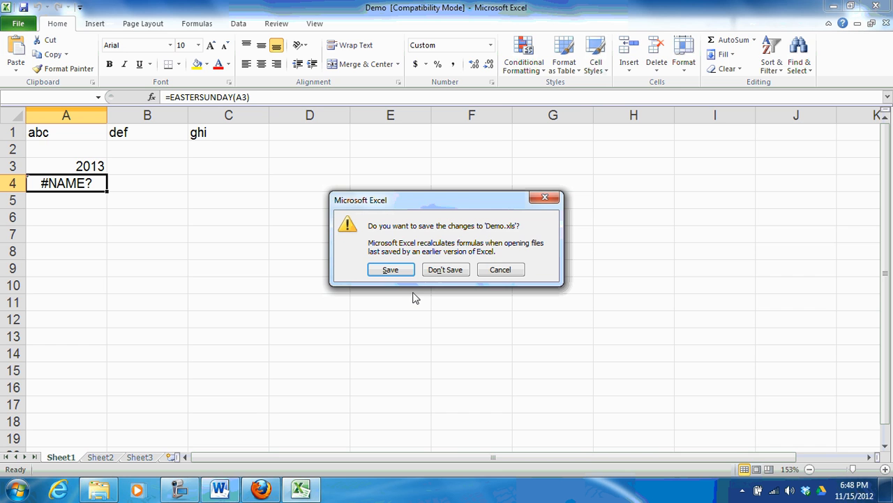
click(456, 272)
click(220, 490)
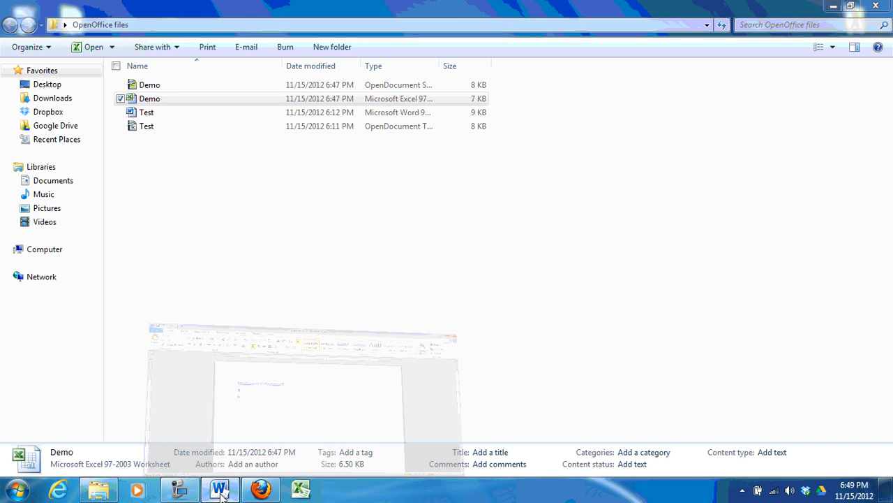
mouse_move(259, 492)
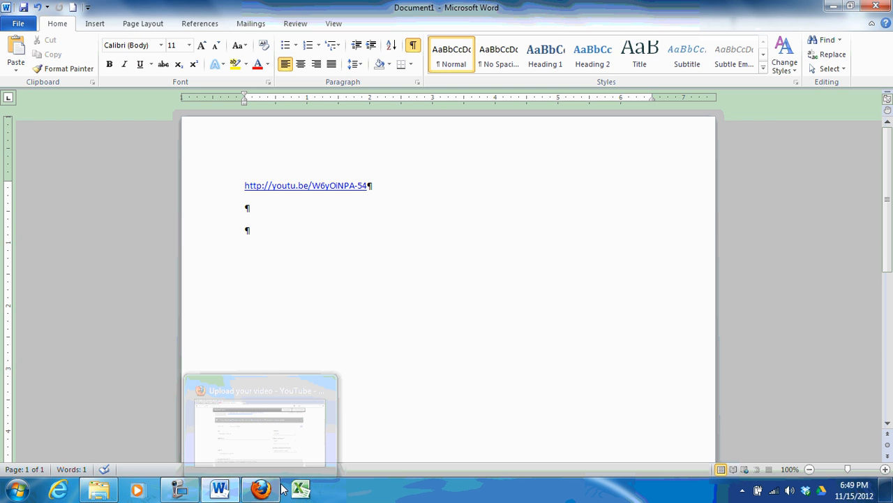
click(180, 489)
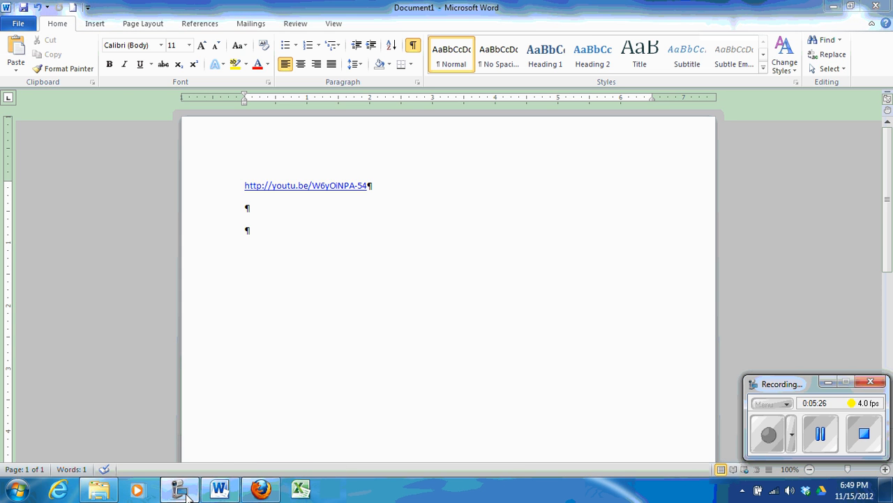